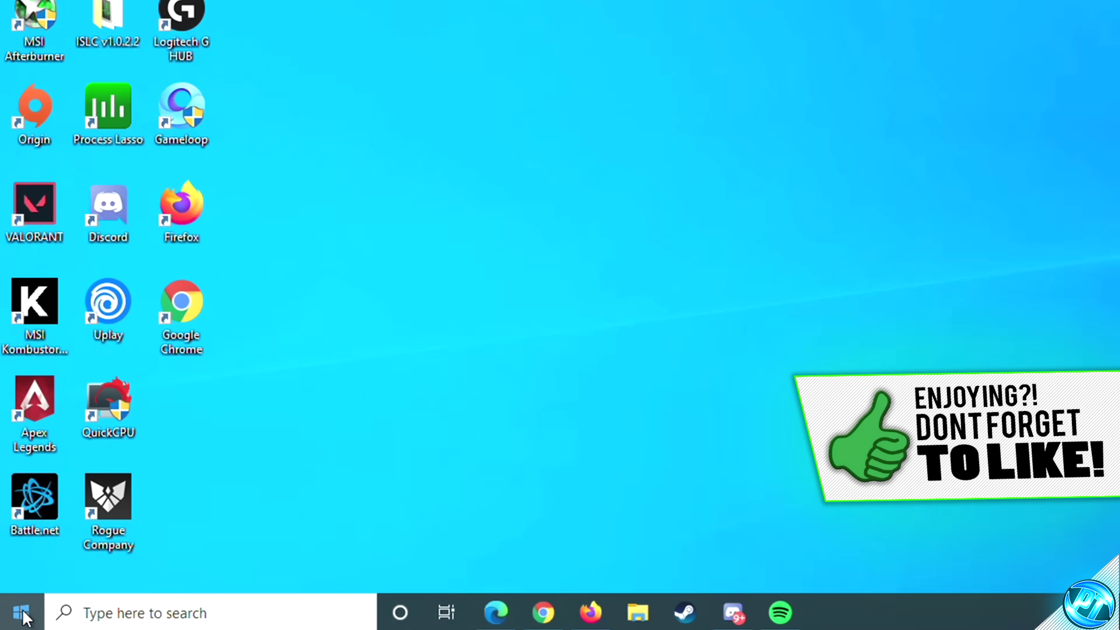
- Open the user's Temp folder by searching %temp% from the Start menu
left_click(22, 613)
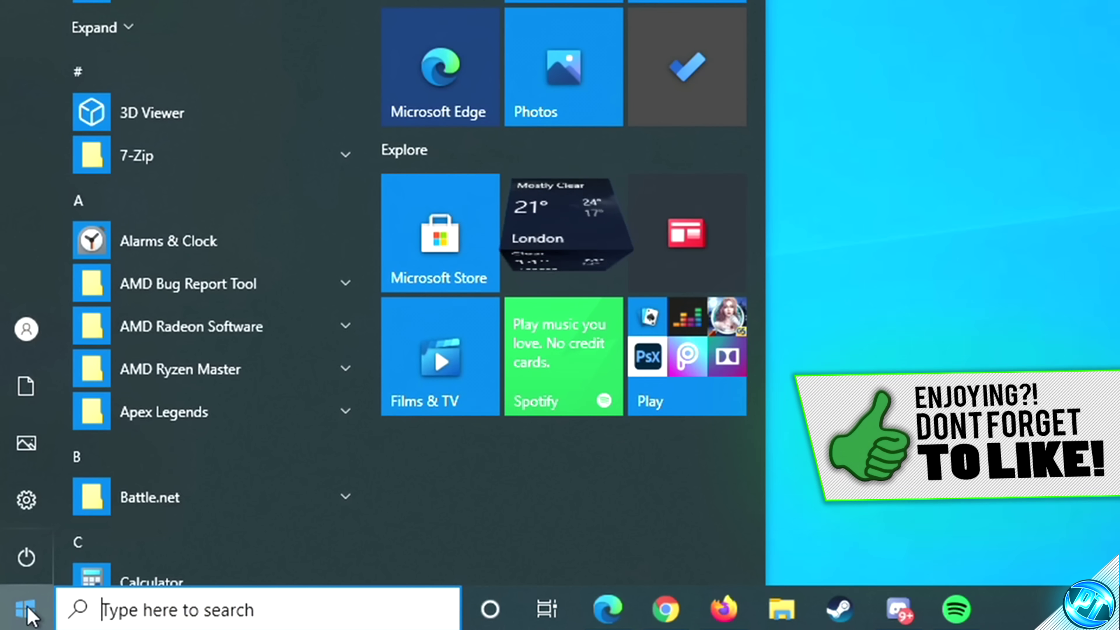
type("%temp%")
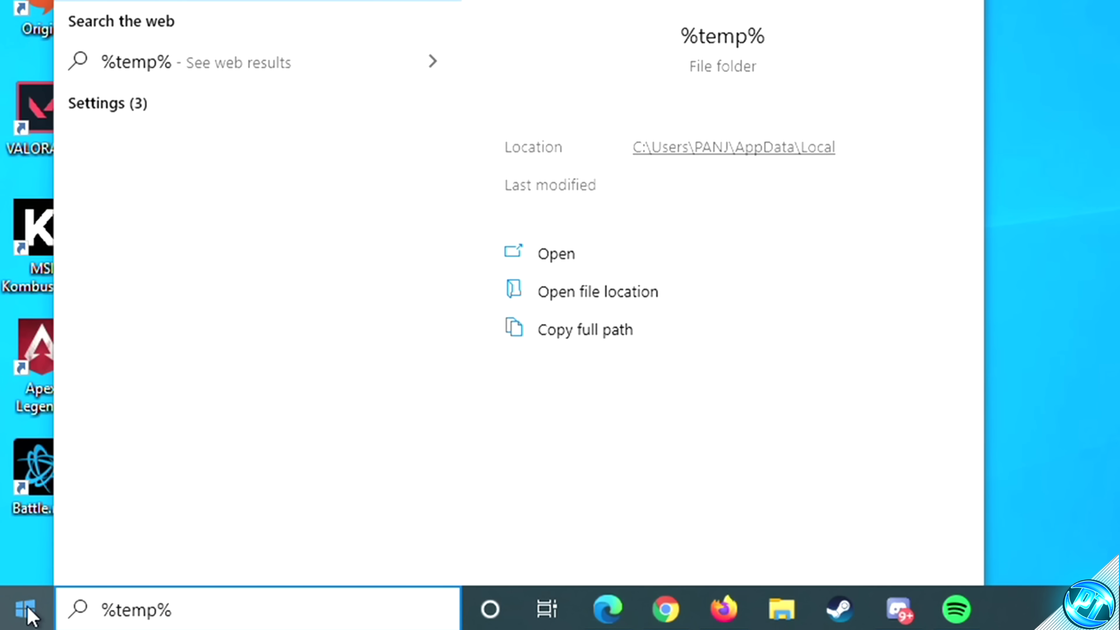
key("Return")
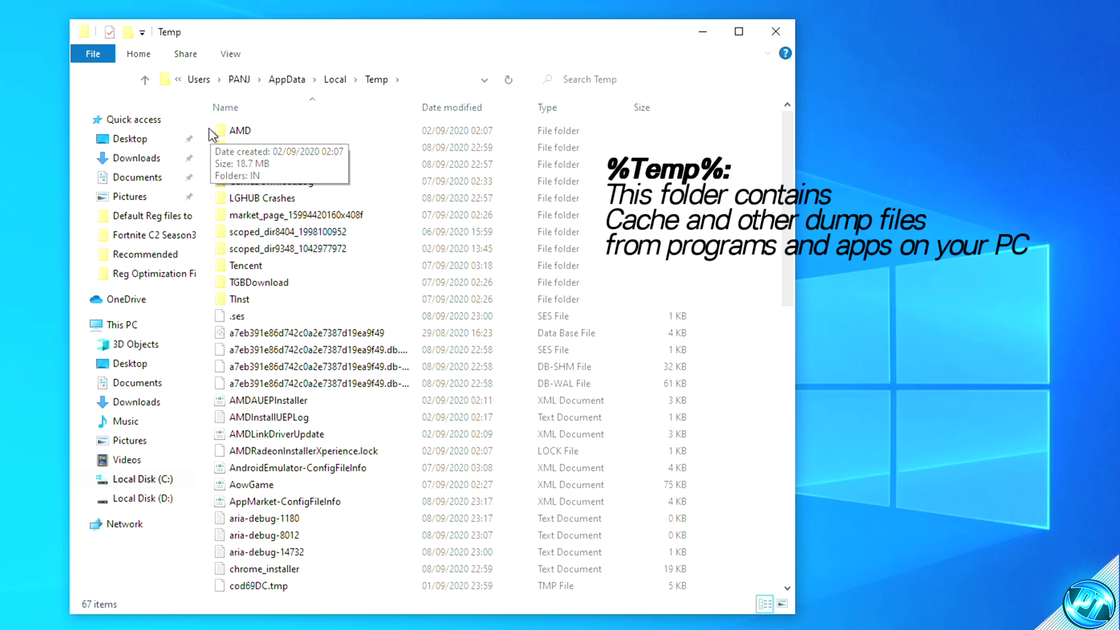
- Delete all Temp folder items, skipping those needing administrator permission or still in use
left_click_drag(211, 134, 414, 591)
right_click(343, 409)
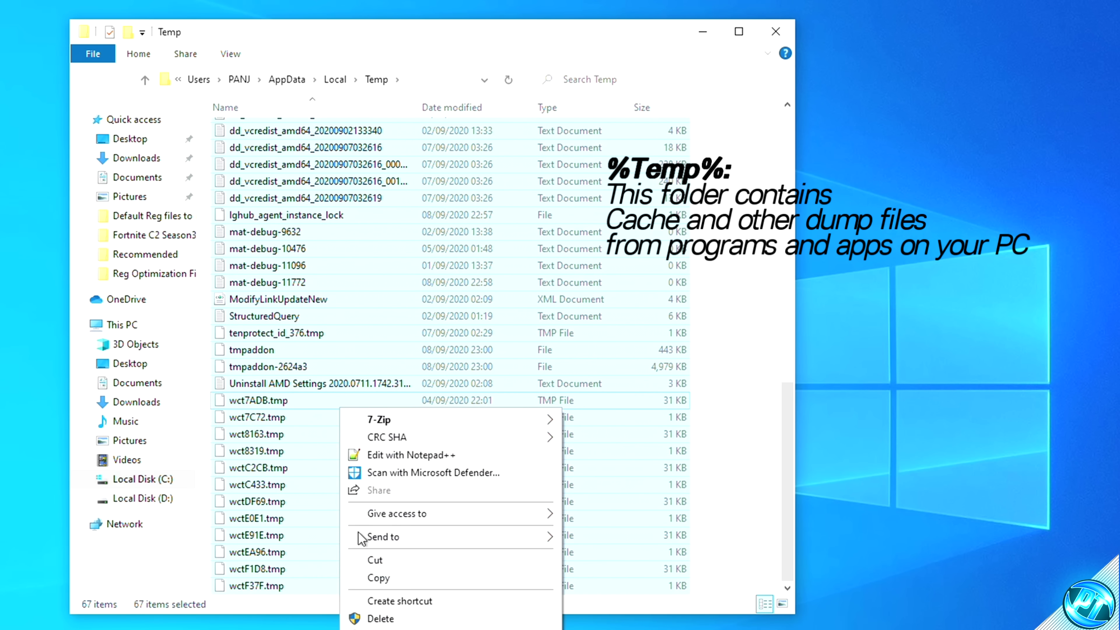
left_click(379, 616)
left_click(77, 259)
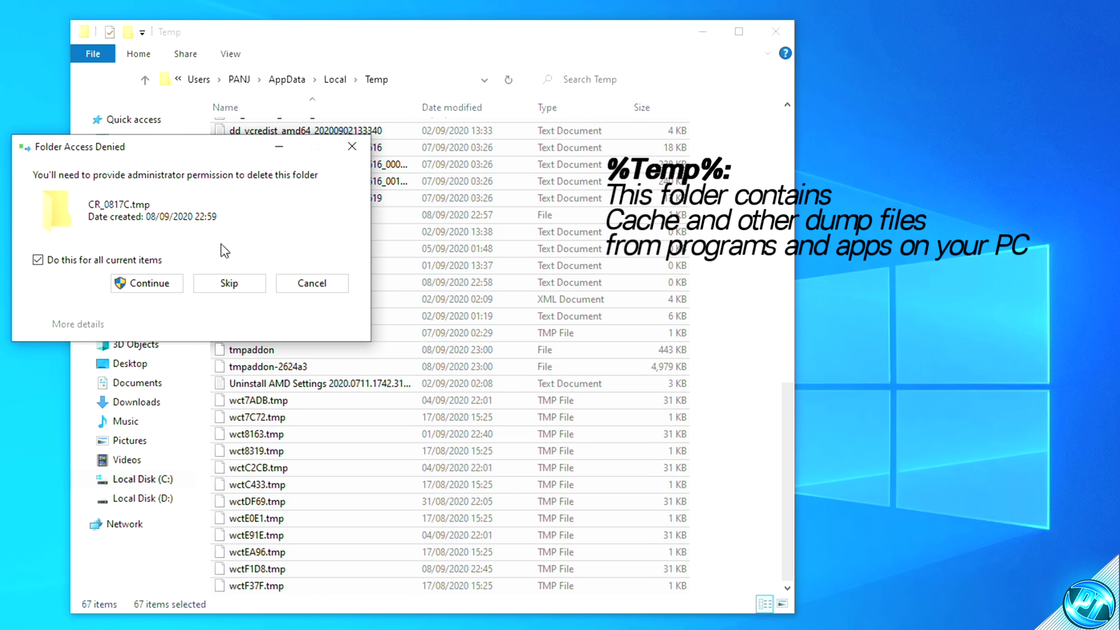
left_click(229, 282)
left_click(223, 310)
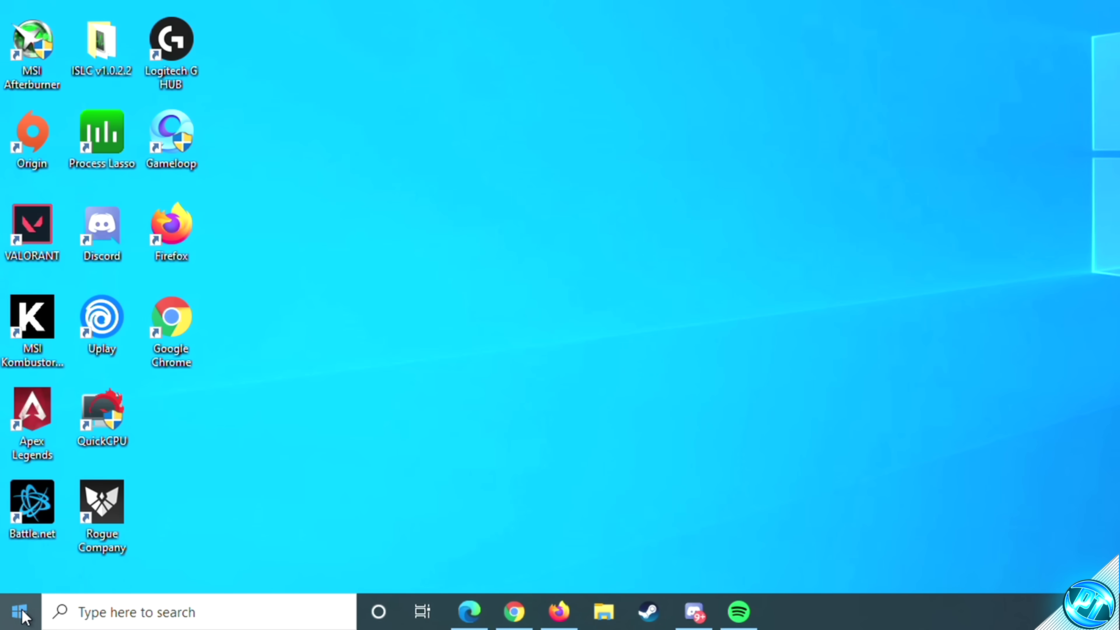
- Open the Windows Temp folder through the Run prompt and grant access to it
left_click(20, 612)
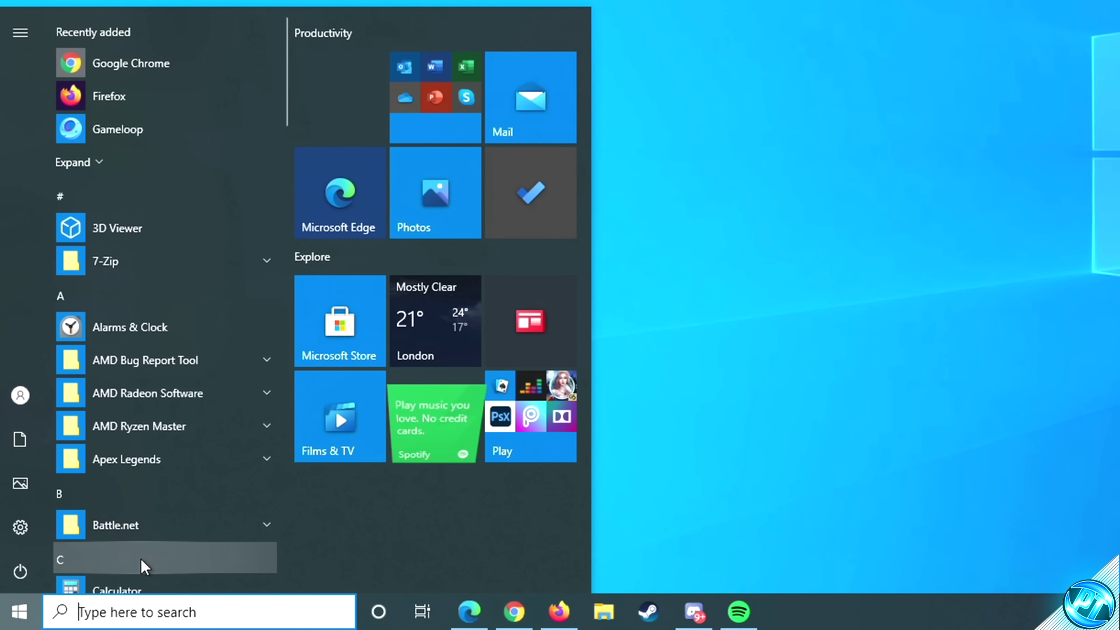
type("run")
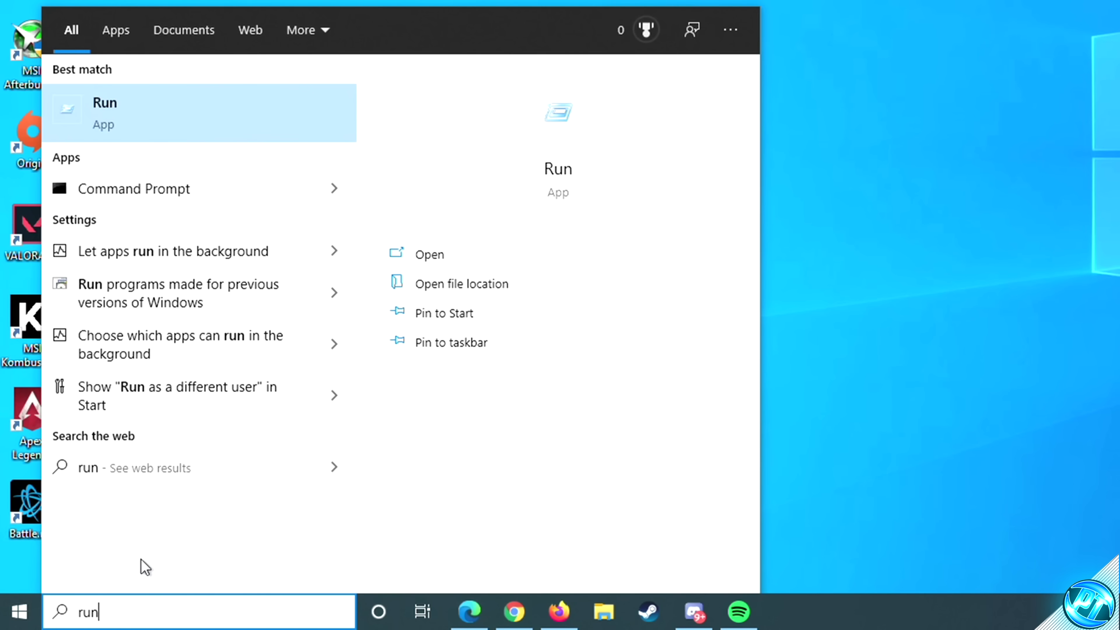
key("Return")
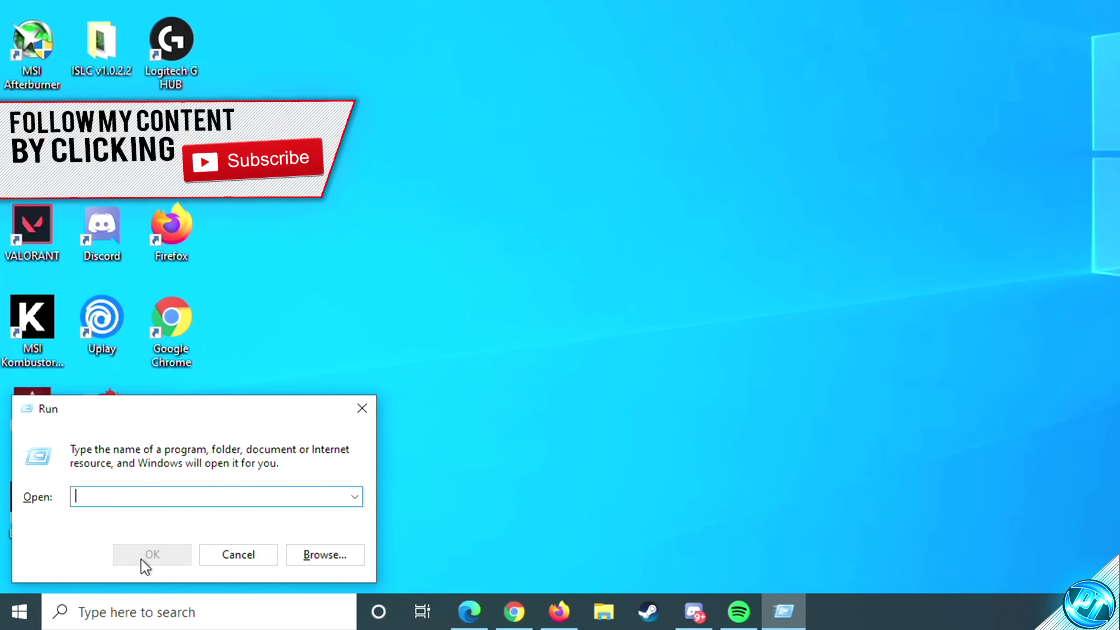
type("temp")
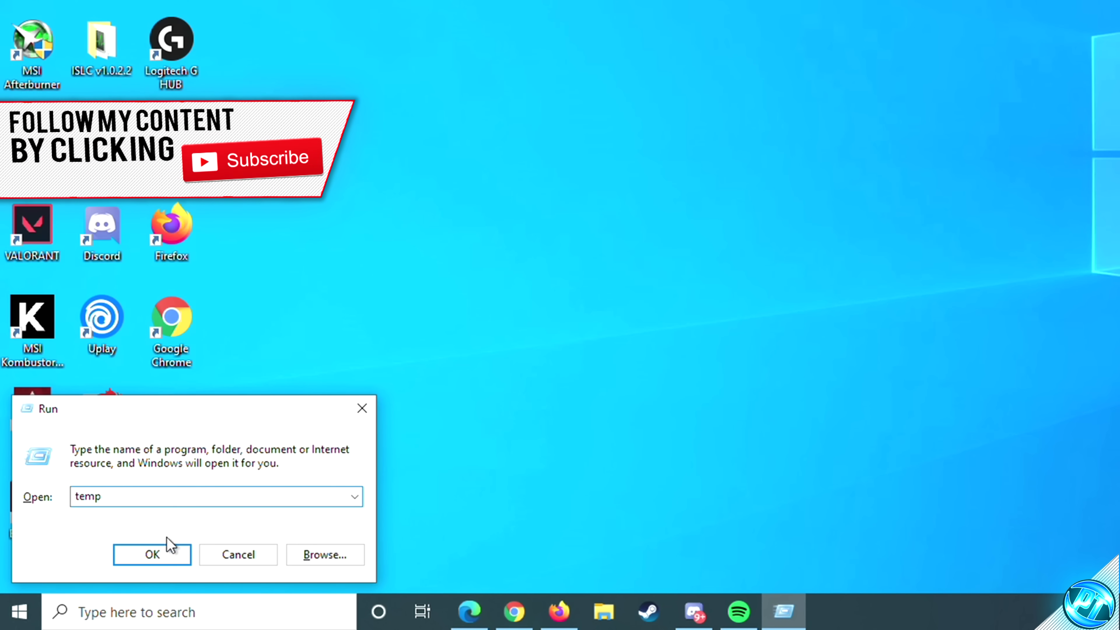
left_click(161, 552)
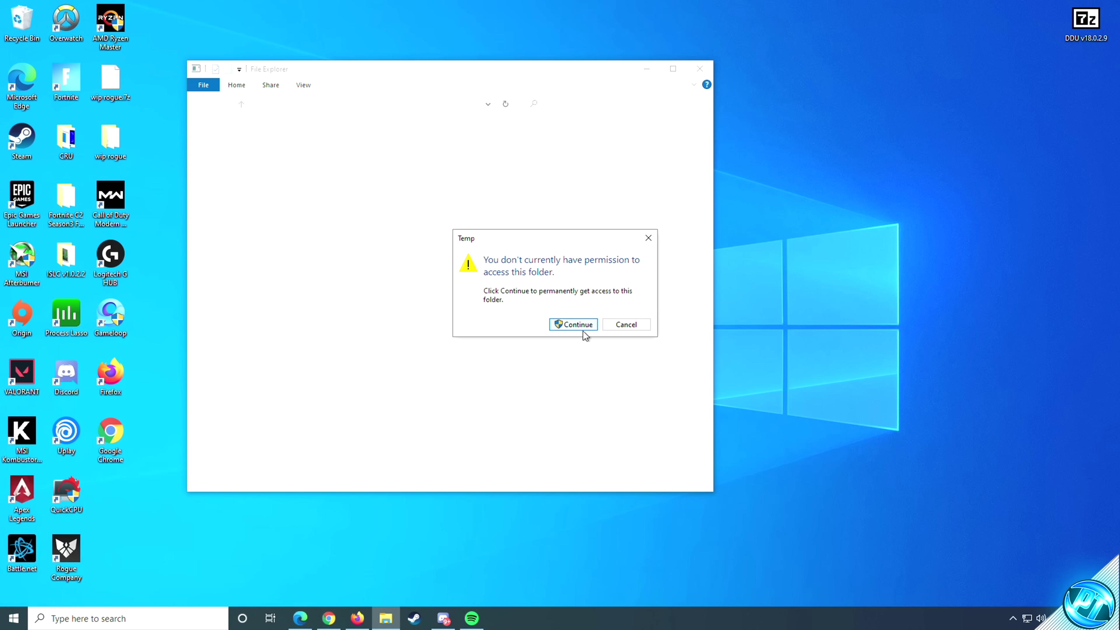
left_click(575, 325)
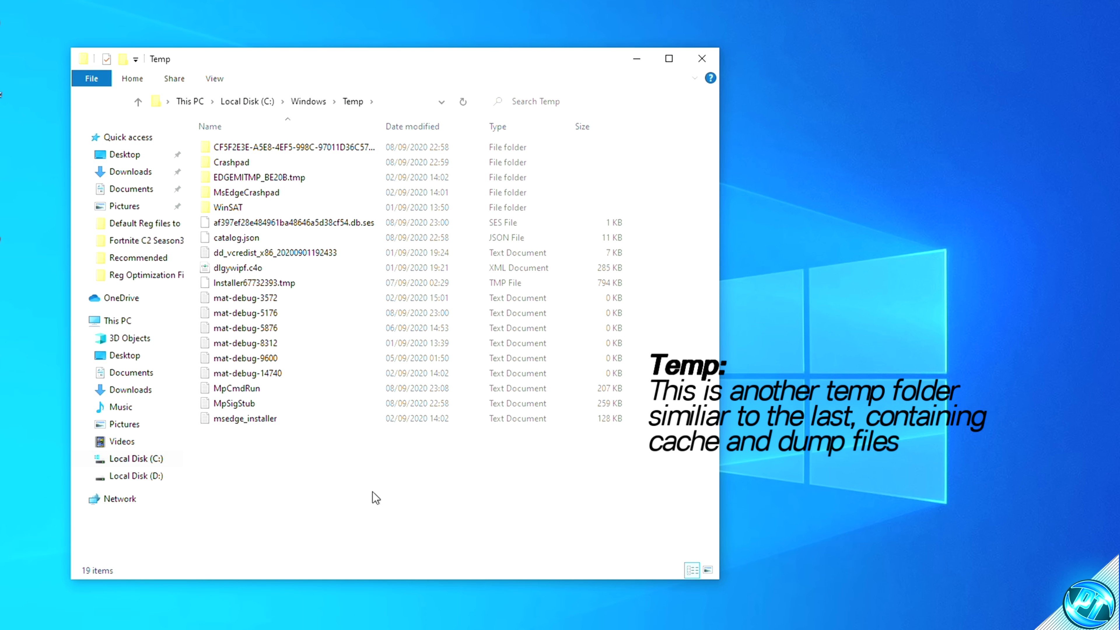
- Delete all 19 items in C:\Windows\Temp with administrator permission
left_click_drag(373, 492, 249, 138)
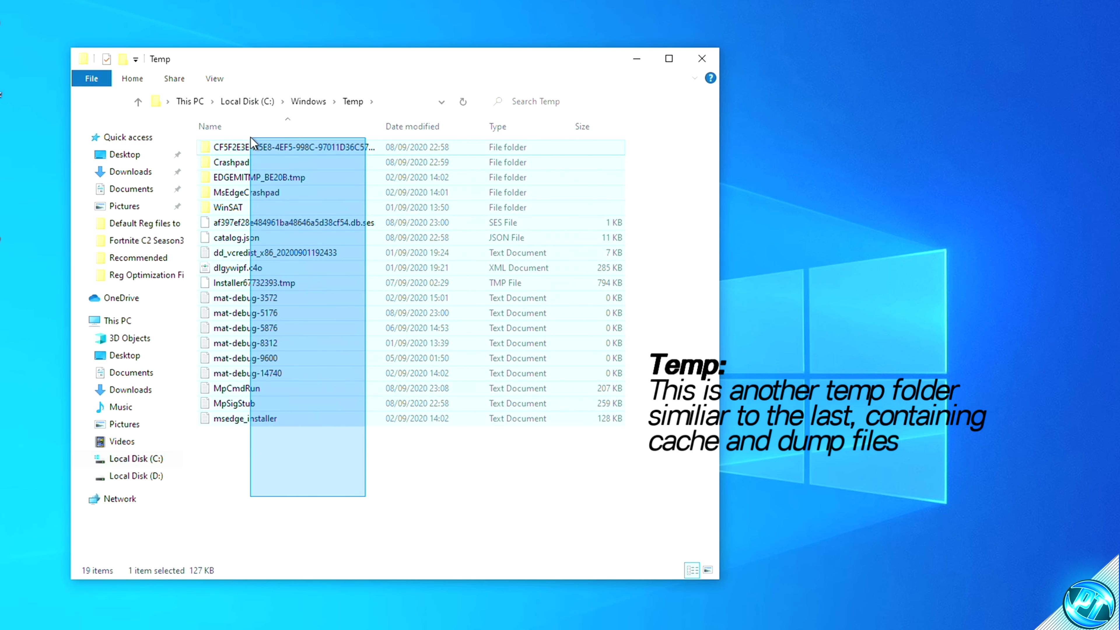
right_click(293, 262)
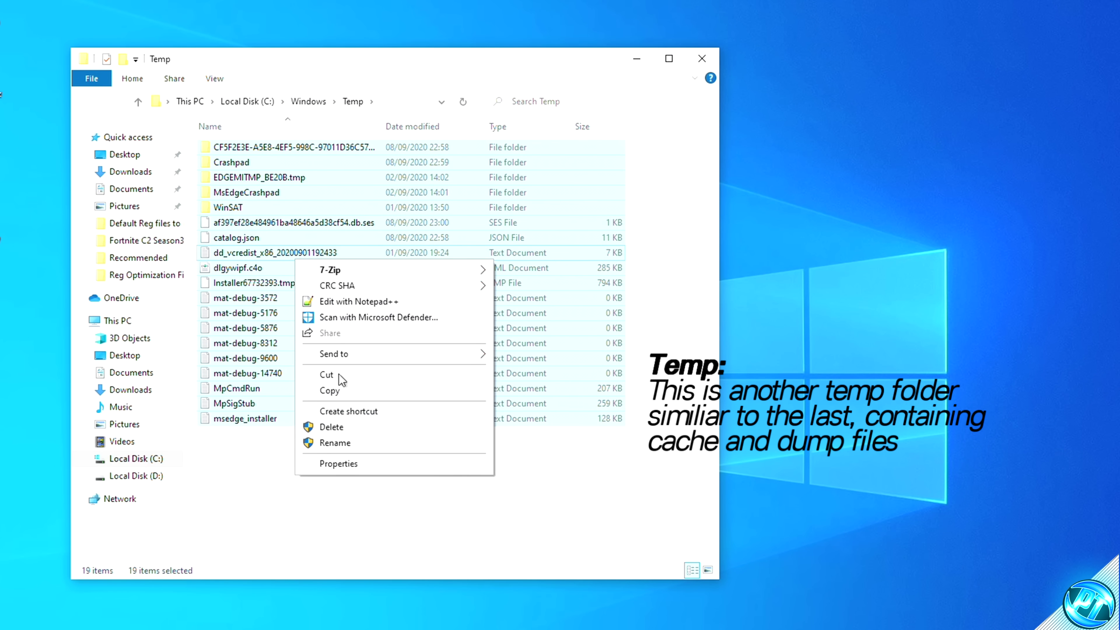
left_click(335, 426)
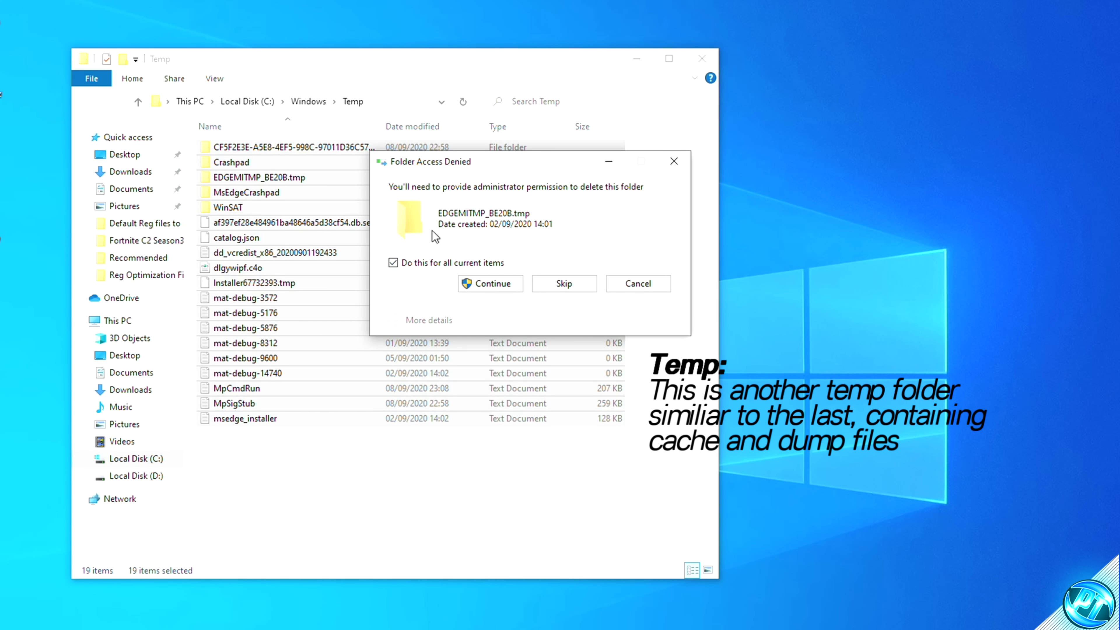
left_click(480, 284)
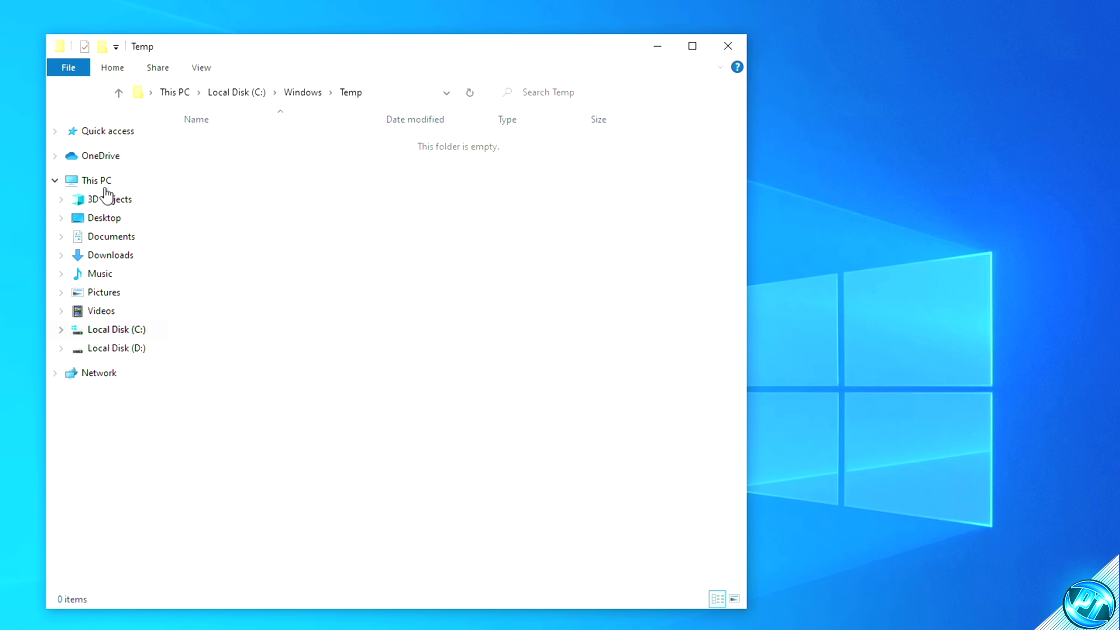
left_click(94, 185)
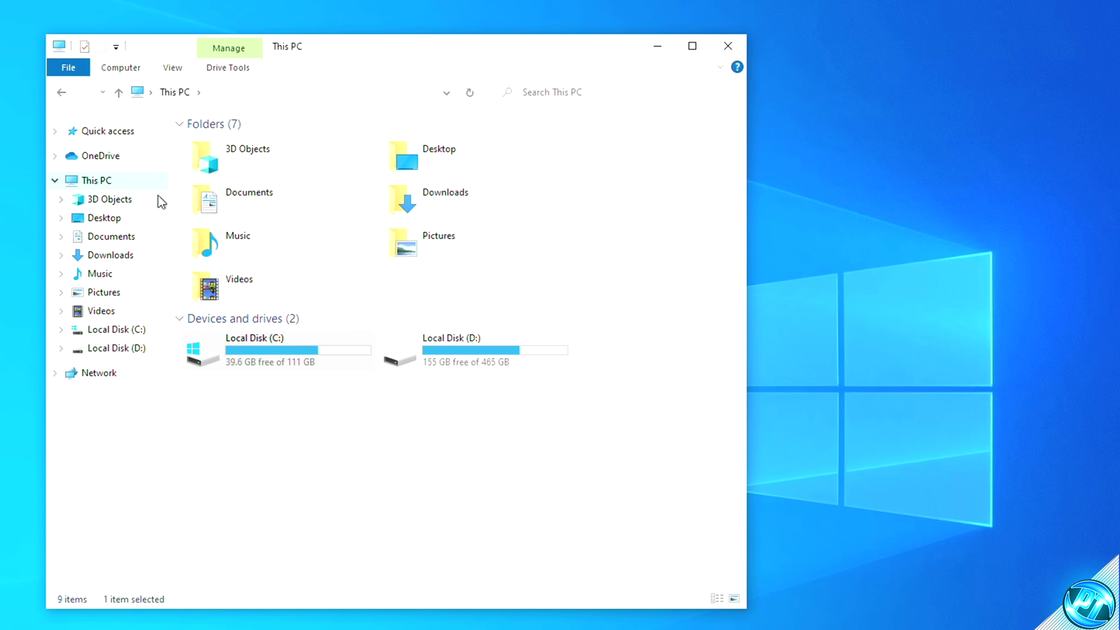
- Delete the windows.old and Windows10Upgrade folders from Local Disk (C:)
double_click(283, 351)
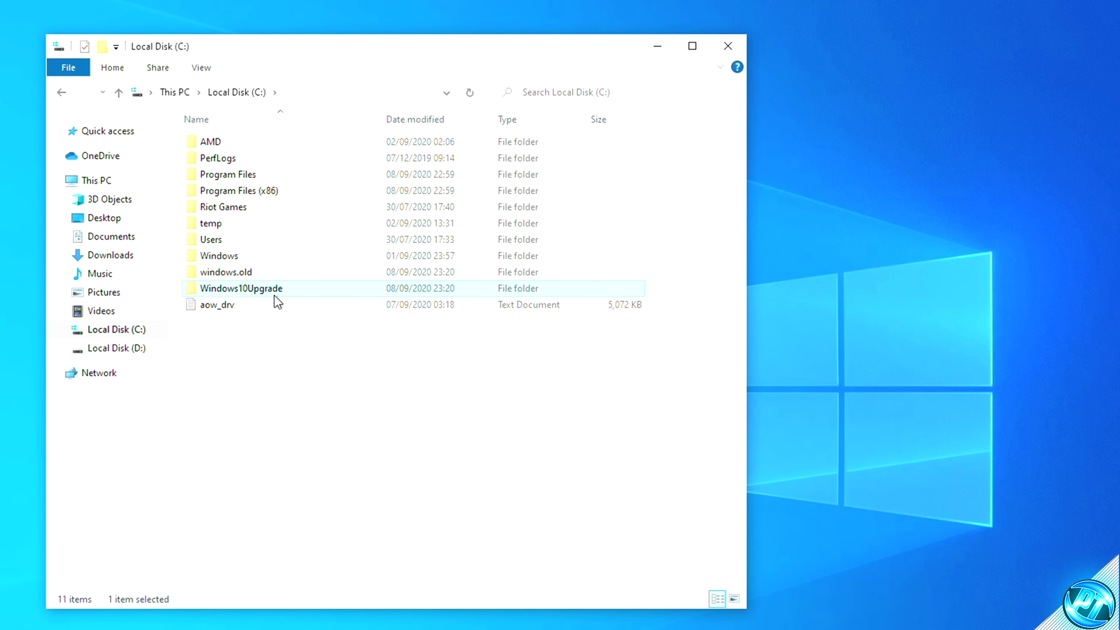
left_click(233, 276, "ctrl")
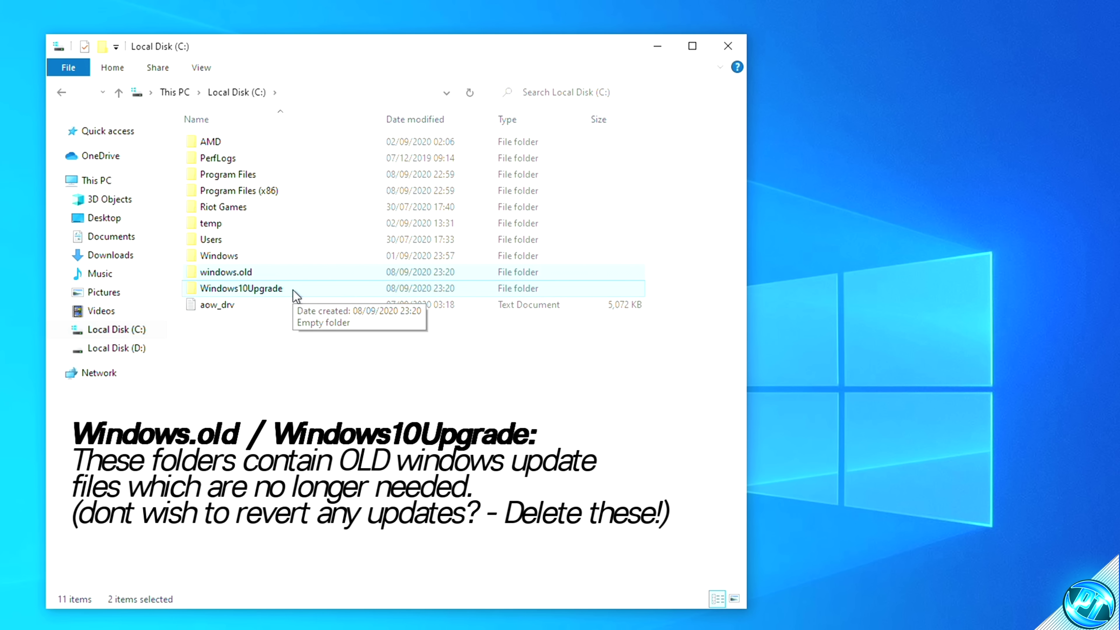
right_click(253, 289)
left_click(304, 488)
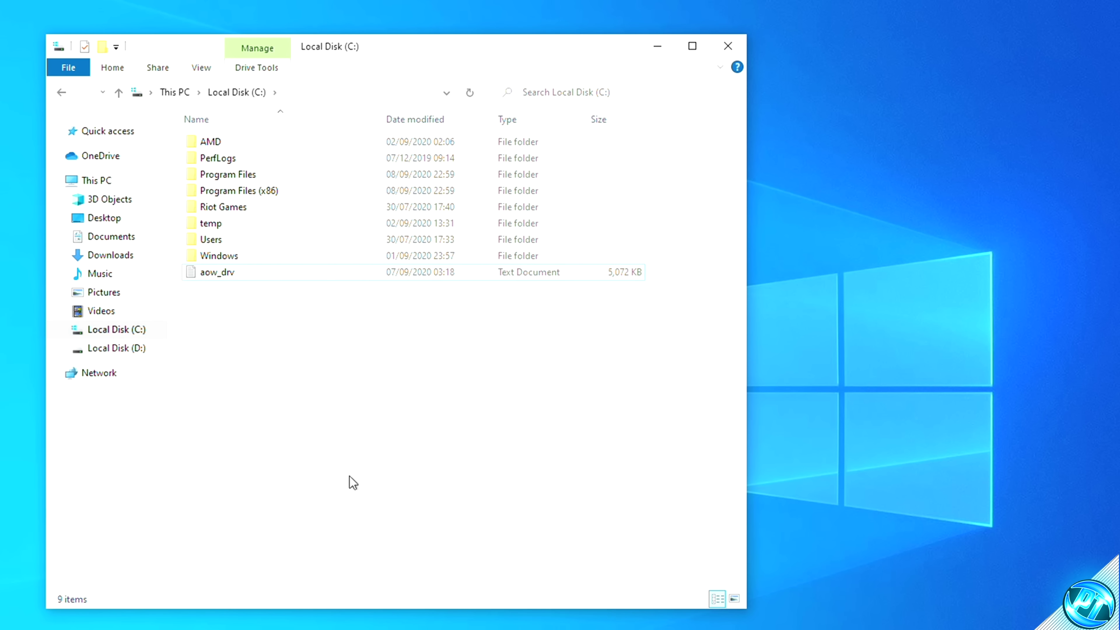
double_click(237, 258)
- Delete all 15 downloaded update files in Windows\SoftwareDistribution\Download
scroll(321, 383, "down", 15)
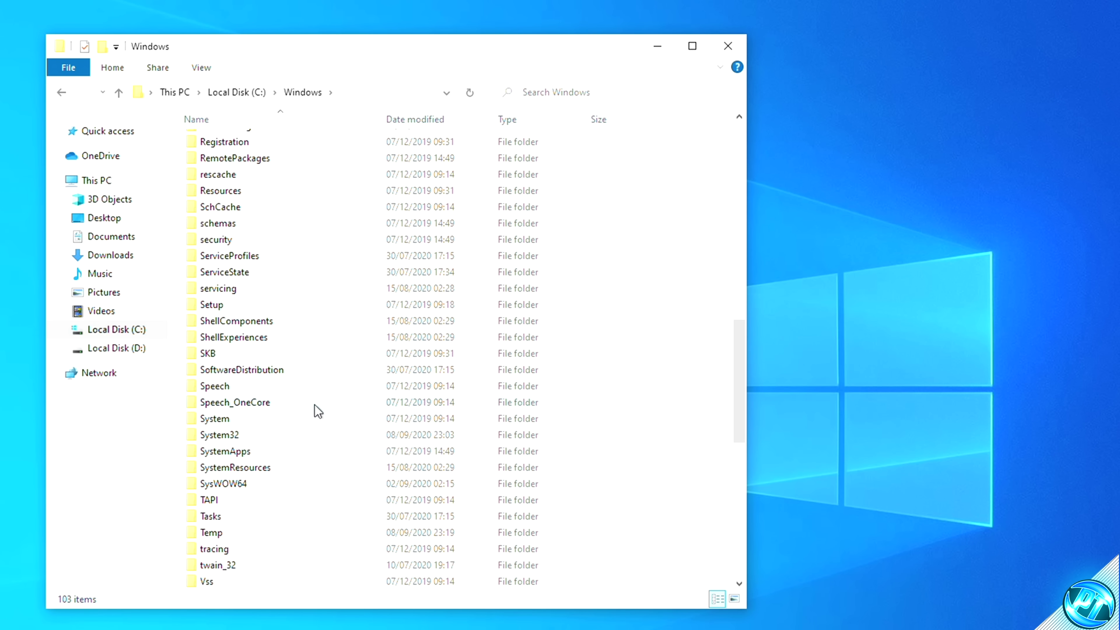
double_click(244, 371)
double_click(238, 154)
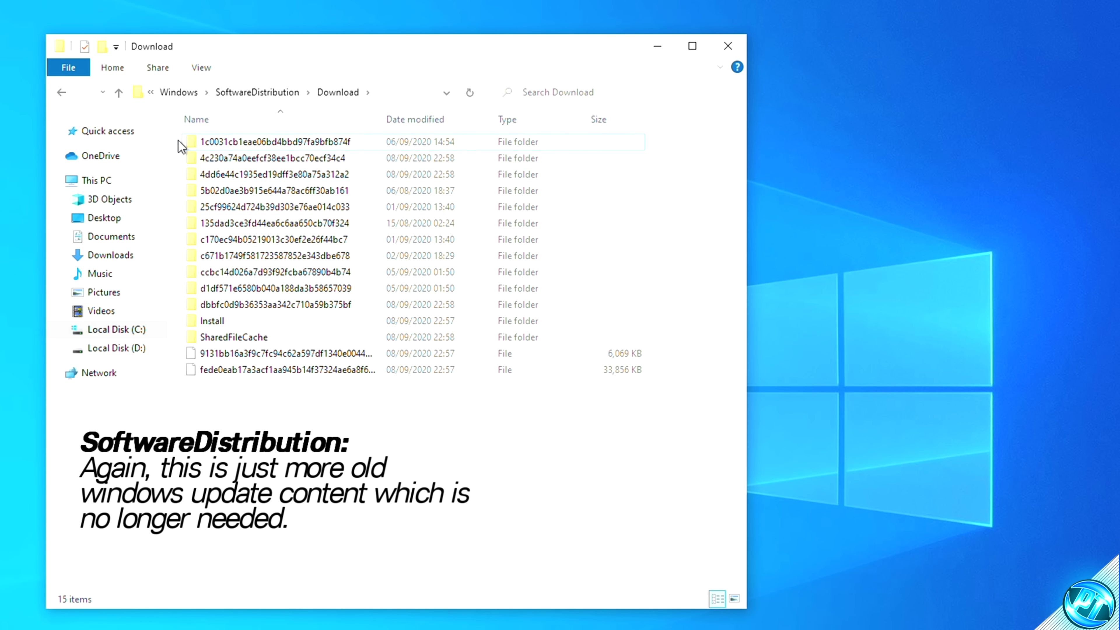
left_click_drag(180, 140, 350, 423)
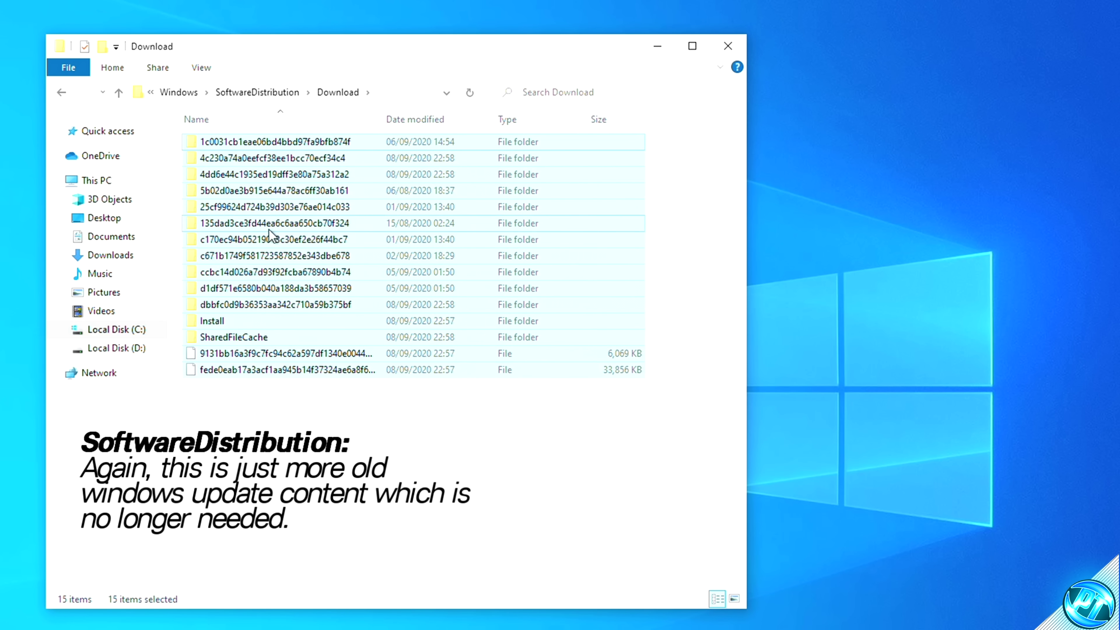
right_click(302, 220)
left_click(346, 414)
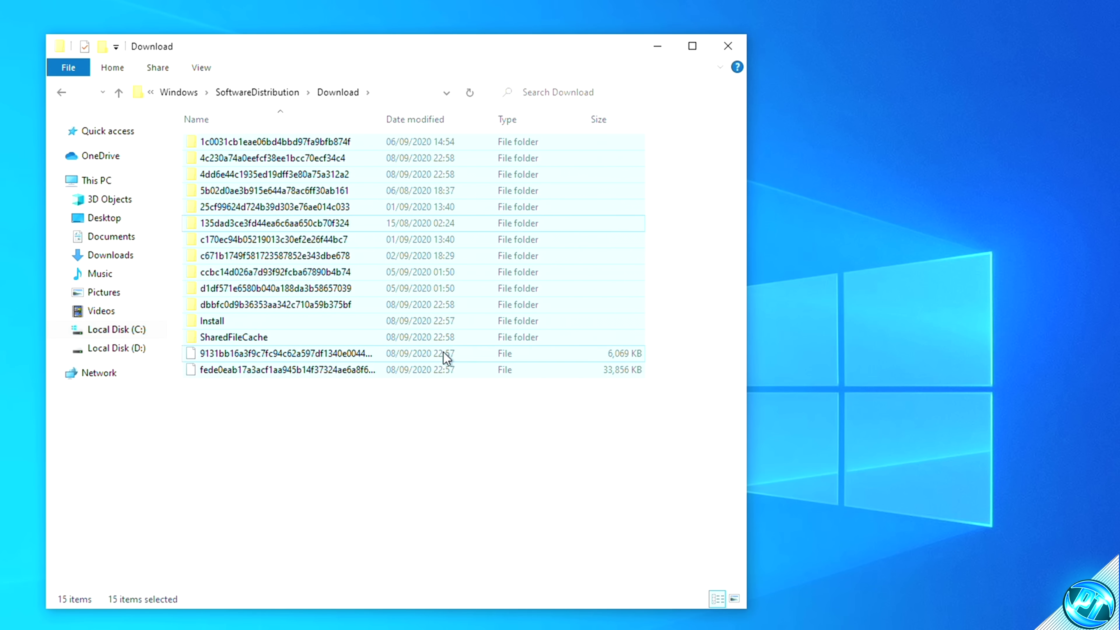
left_click(729, 45)
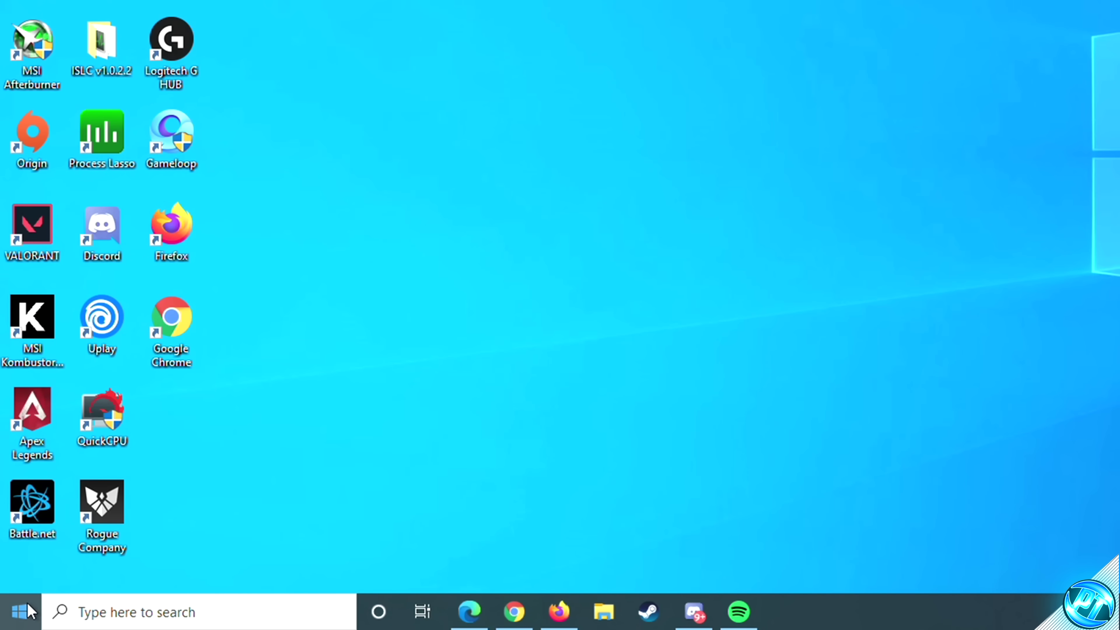
- Open the Windows Prefetch folder from the Run prompt and grant access to it
left_click(18, 613)
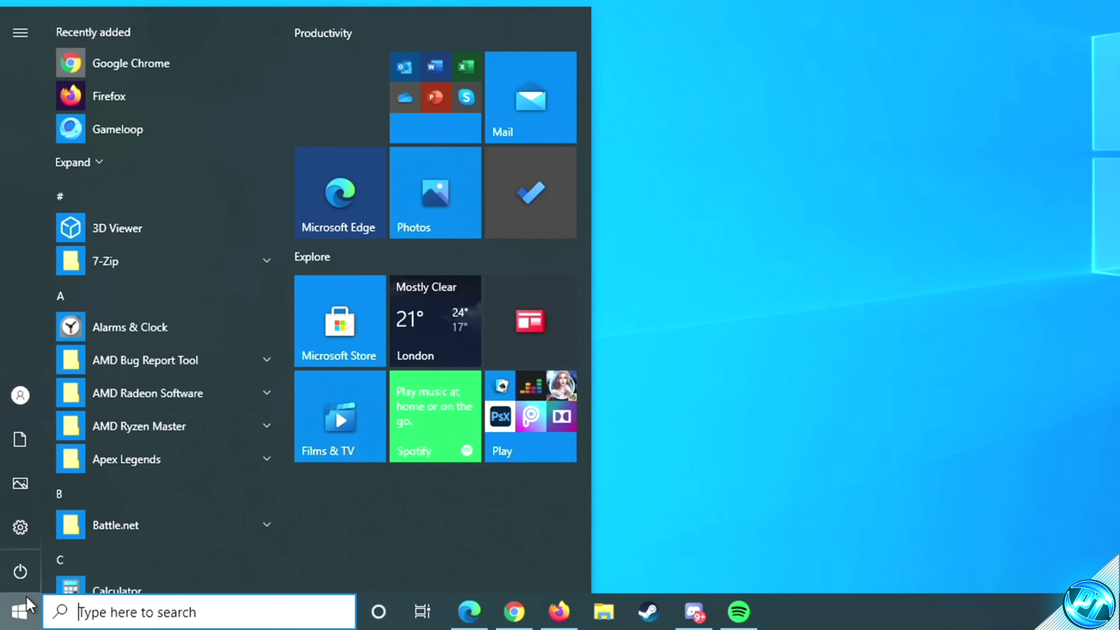
type("run")
key("Return")
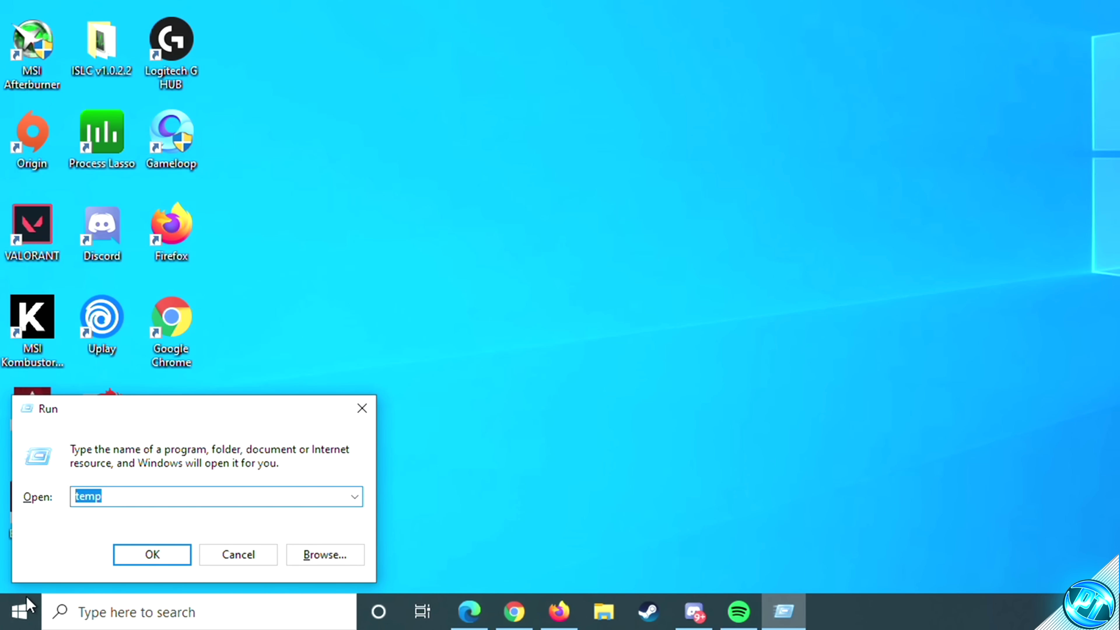
key("BackSpace")
type("prefetch")
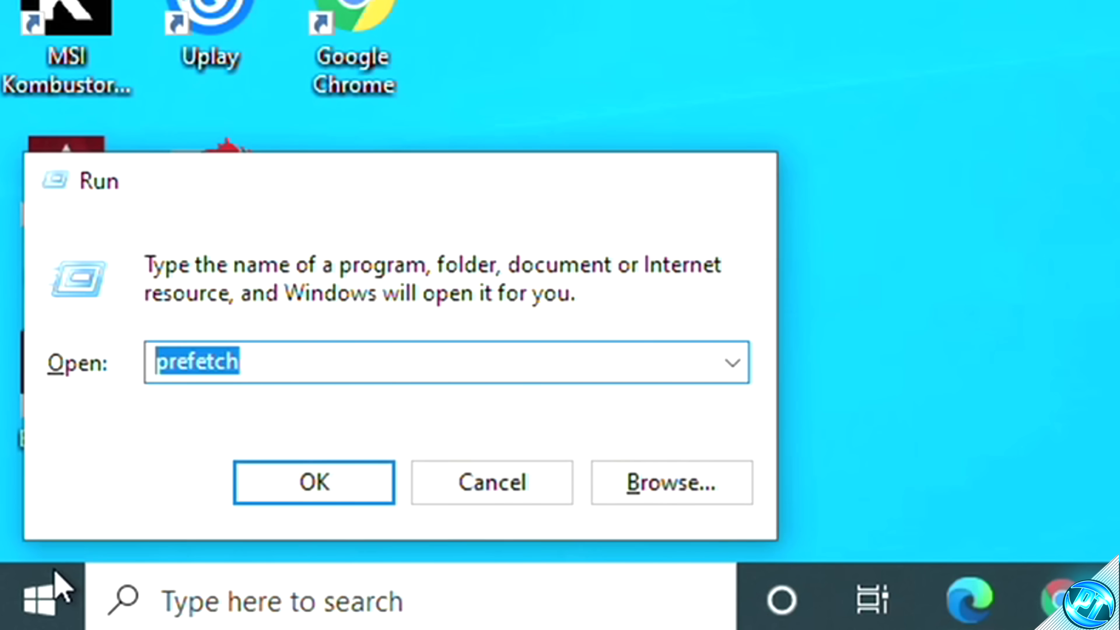
key("Return")
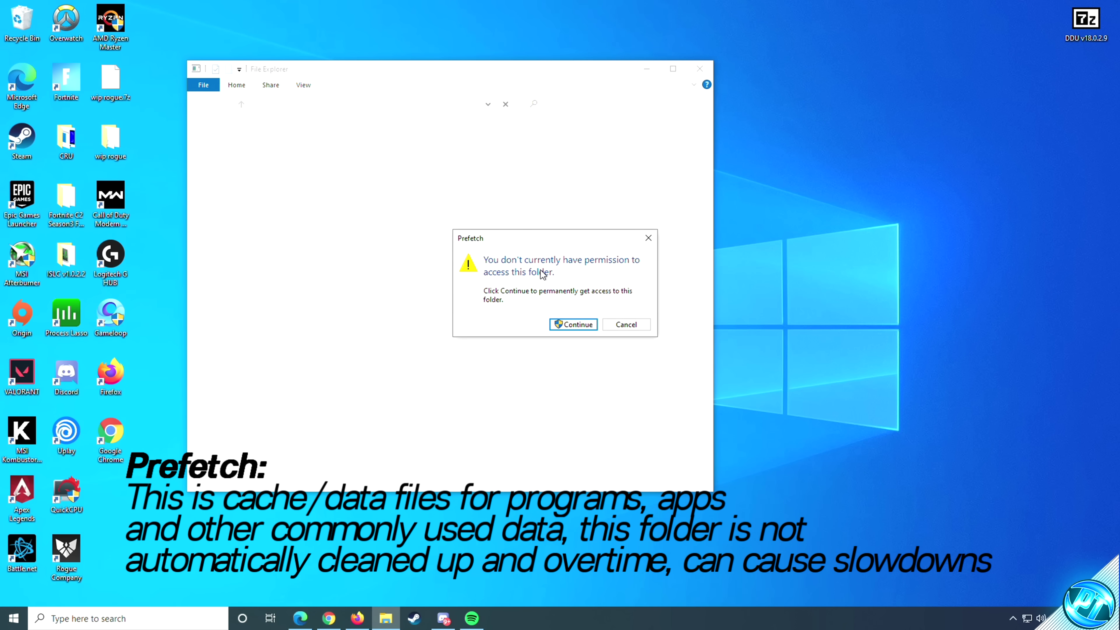
left_click(575, 325)
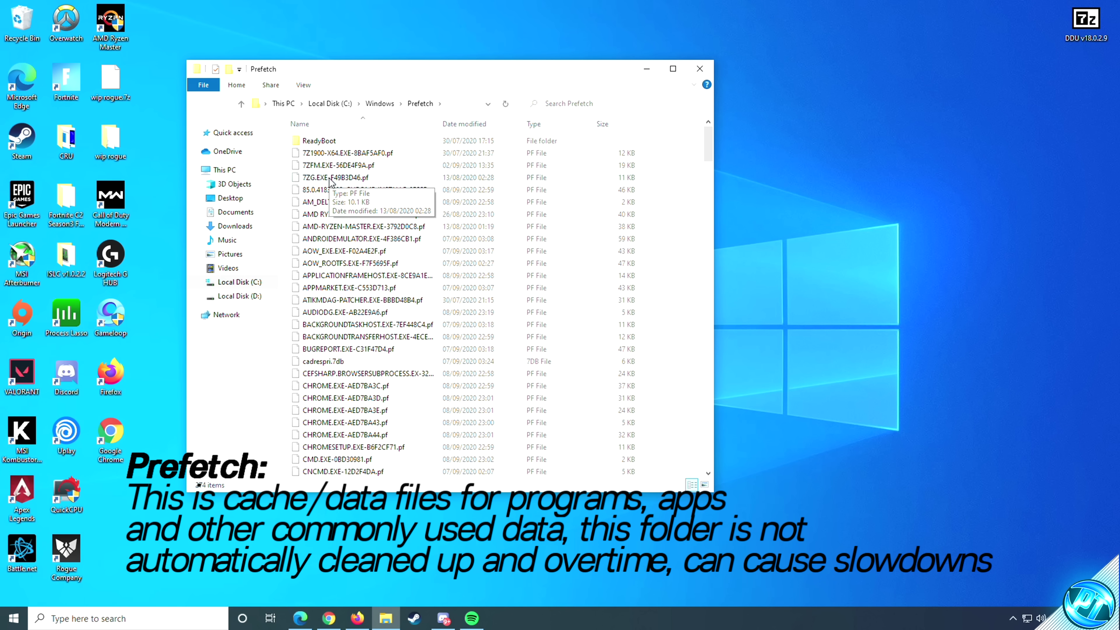
- Delete the Prefetch files, skipping the in-use ones, and close the window
left_click_drag(287, 141, 462, 479)
right_click(330, 177)
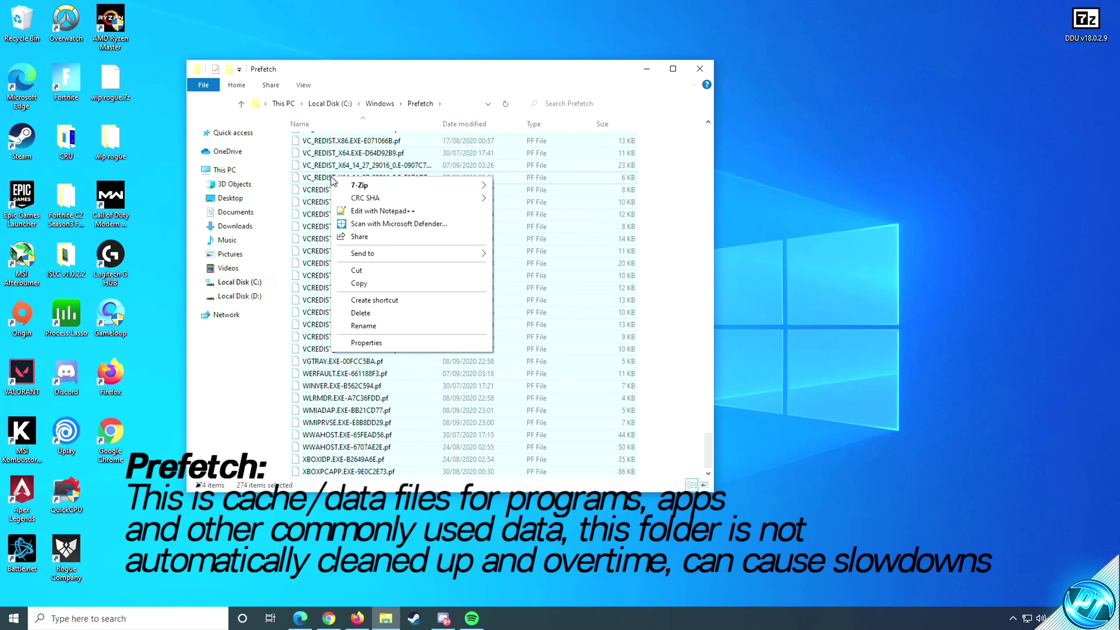
left_click(372, 310)
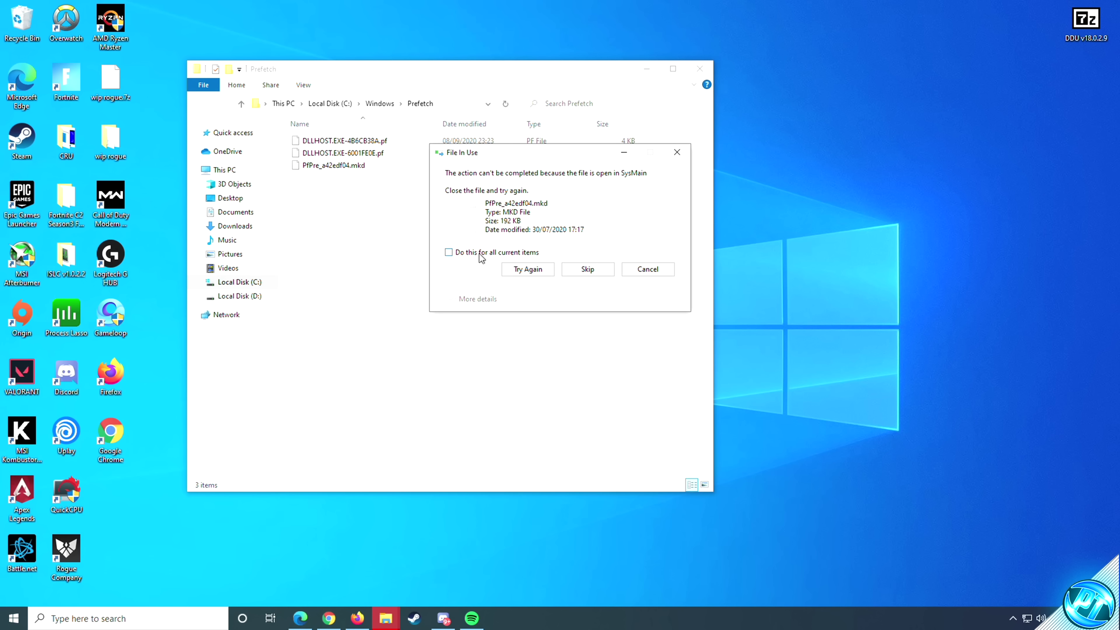
left_click(587, 269)
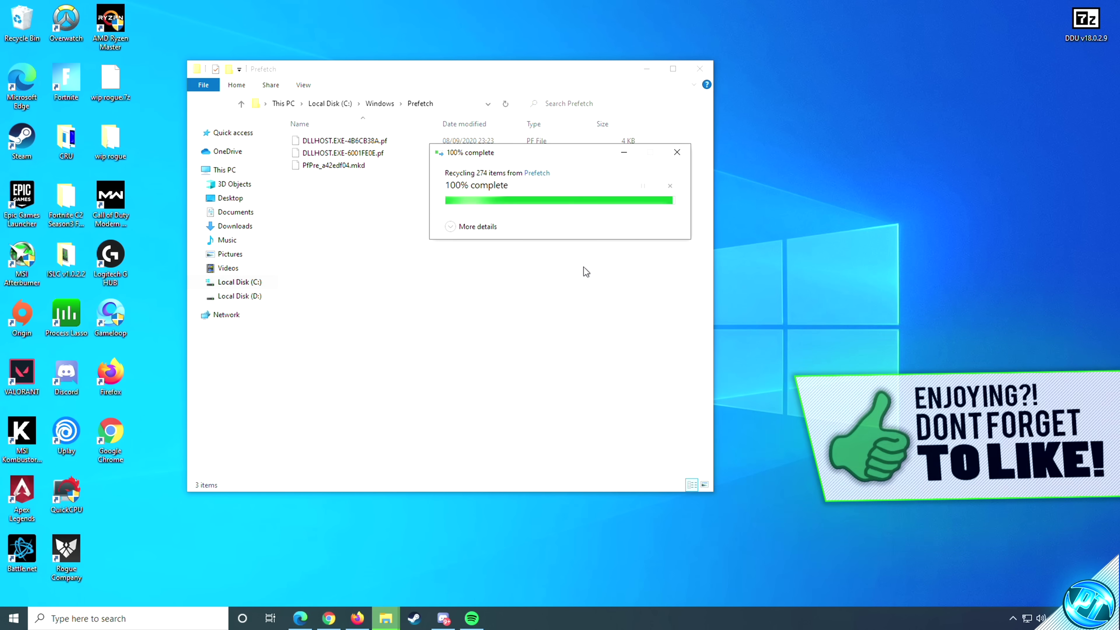
left_click(693, 74)
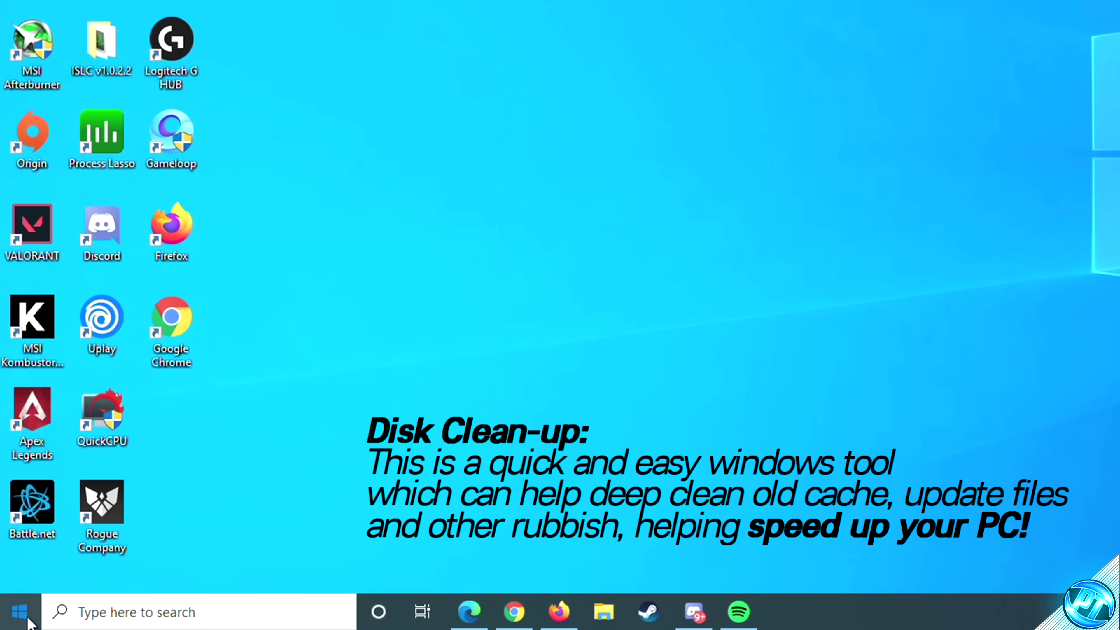
- Launch Disk Clean-up and scan drive C:
left_click(14, 618)
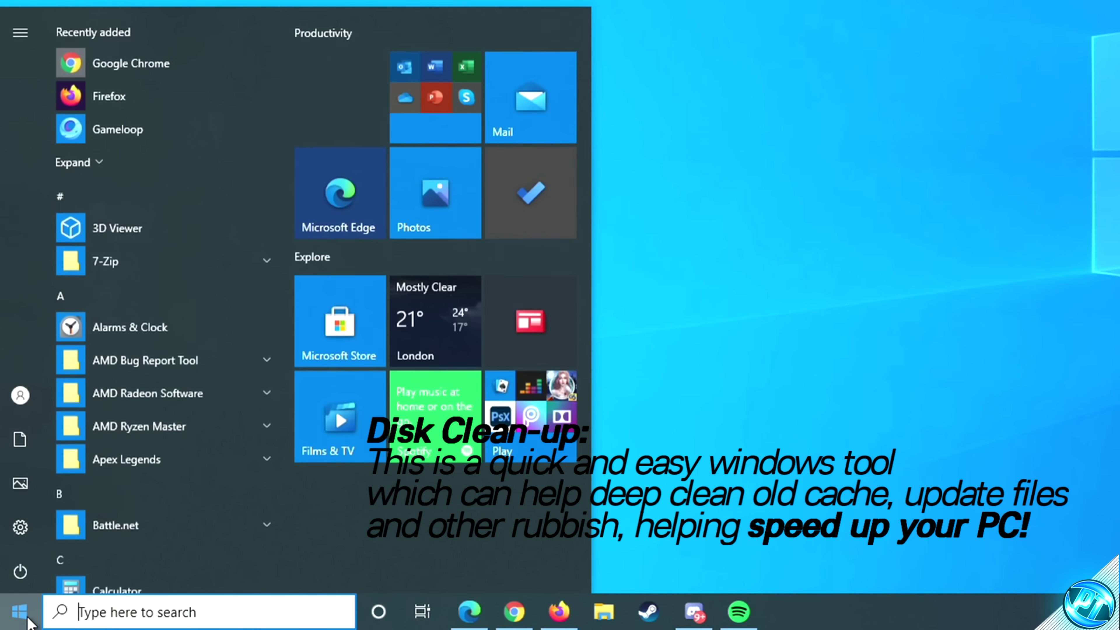
type("disk")
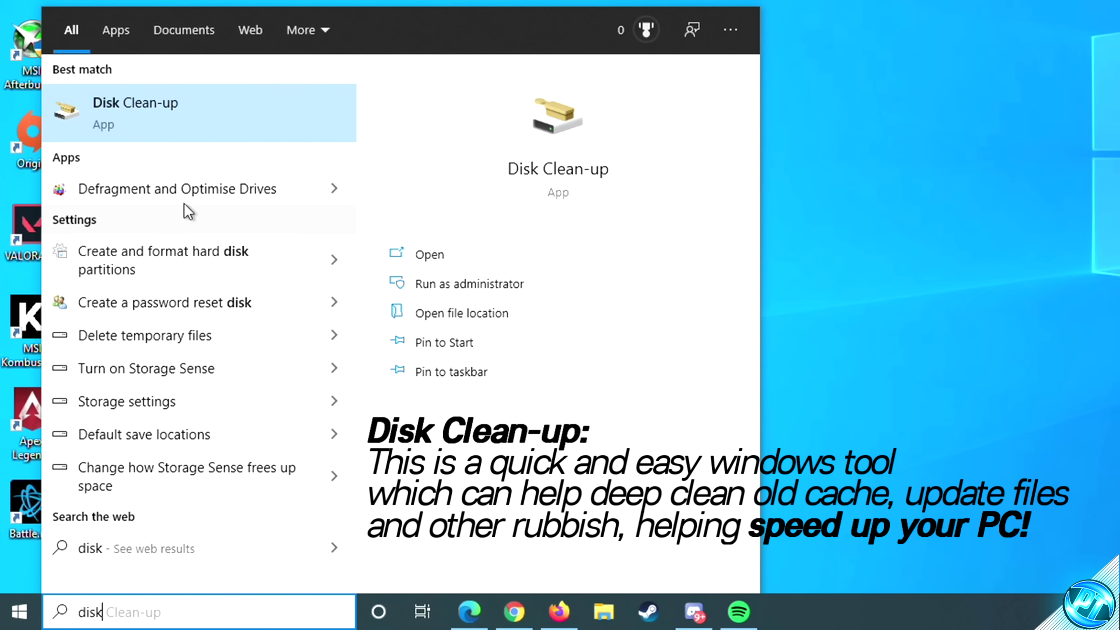
left_click(153, 132)
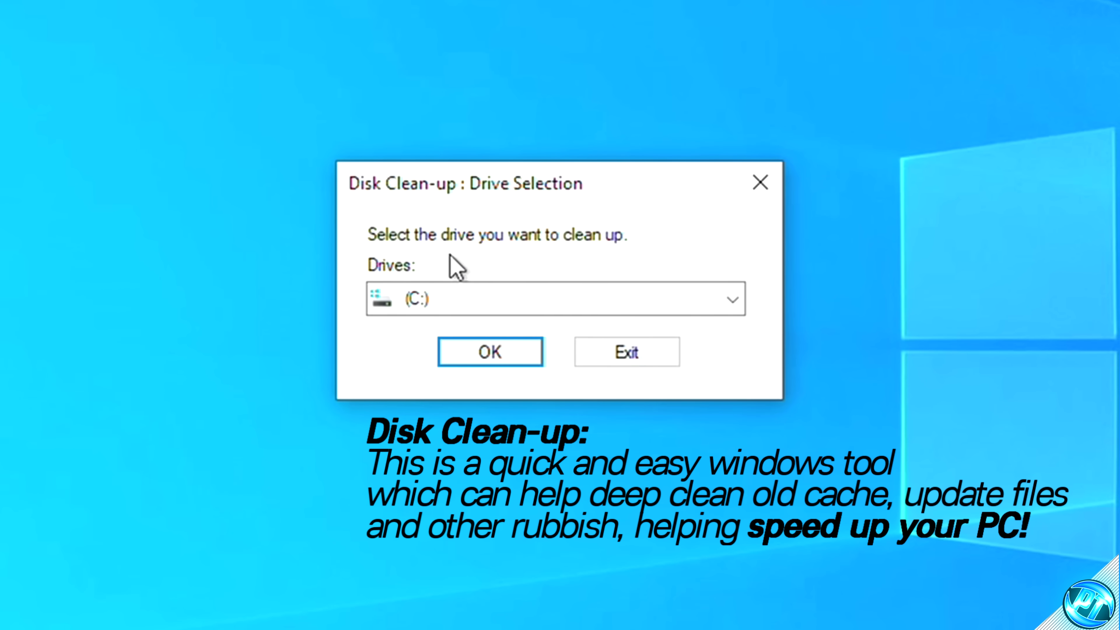
left_click(424, 311)
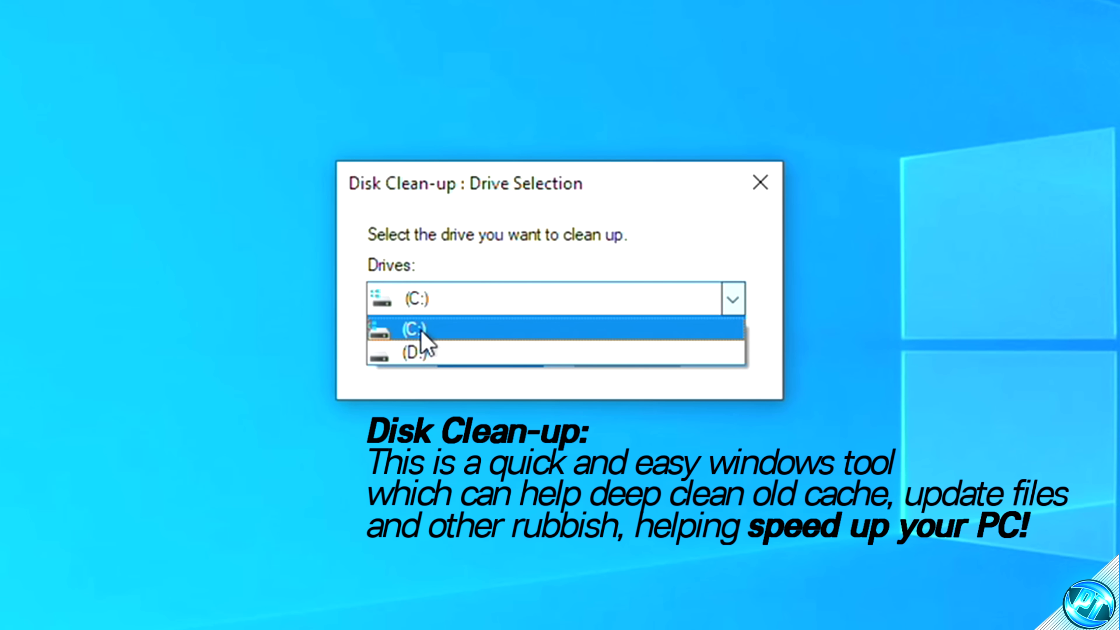
left_click(424, 341)
left_click(493, 357)
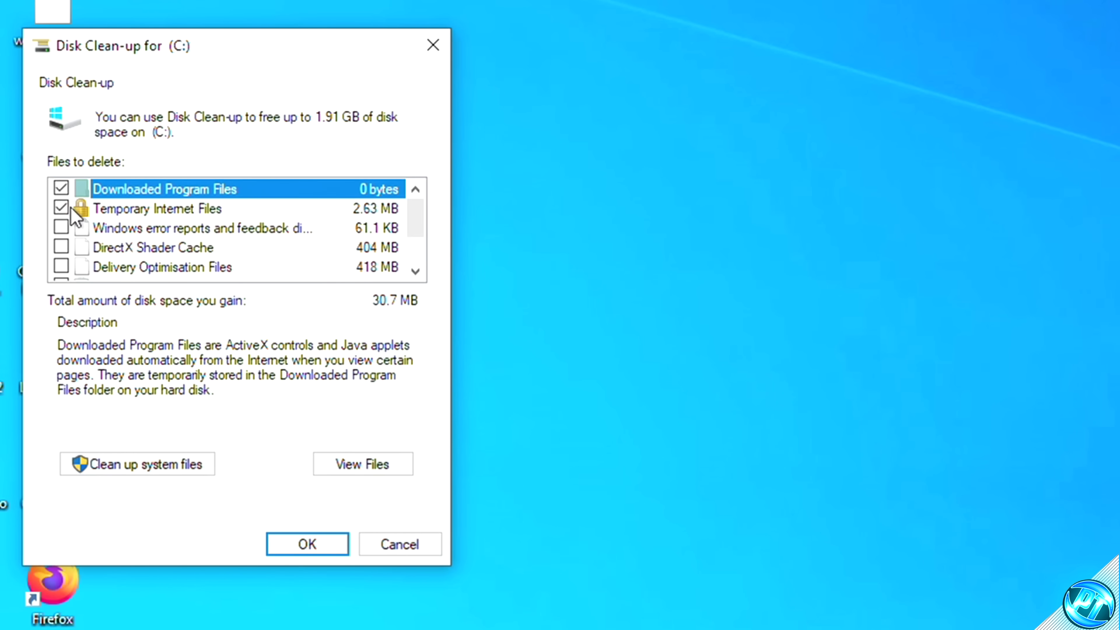
- Tick all file categories including Delivery Optimisation Files (1.91 GB), then rescan including system files
scroll(150, 234, "down", 1)
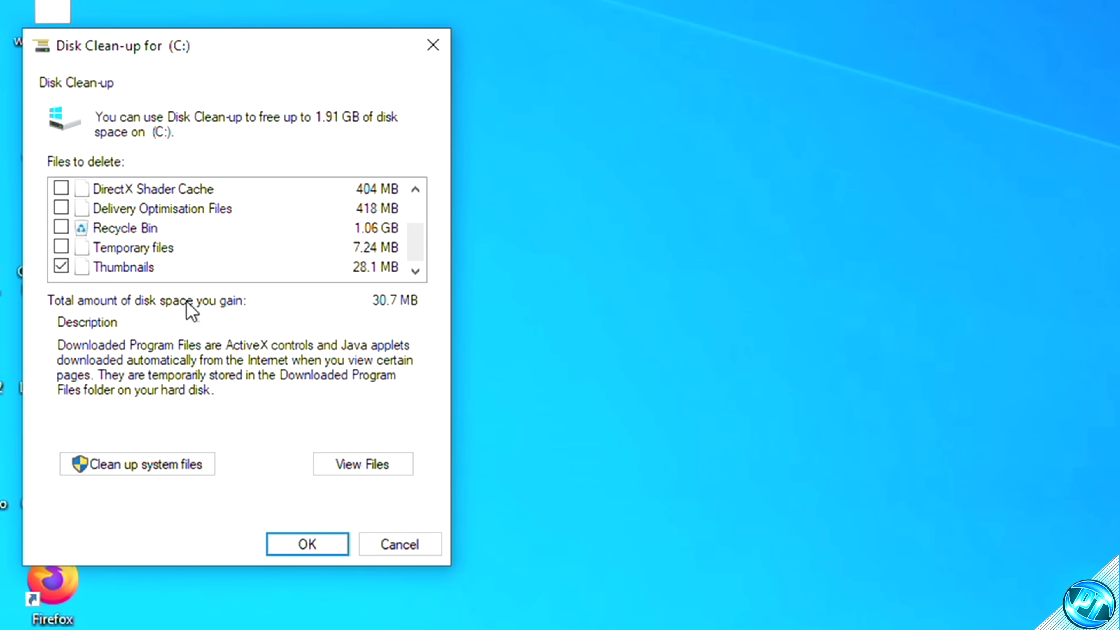
scroll(149, 236, "up", 1)
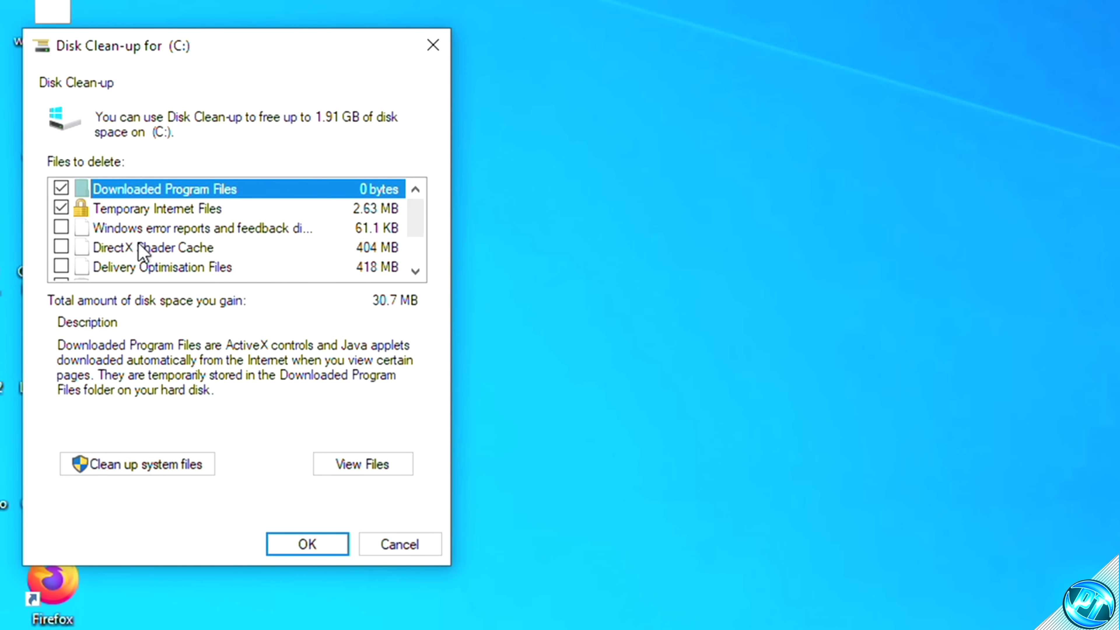
left_click(61, 265)
scroll(78, 252, "down", 1)
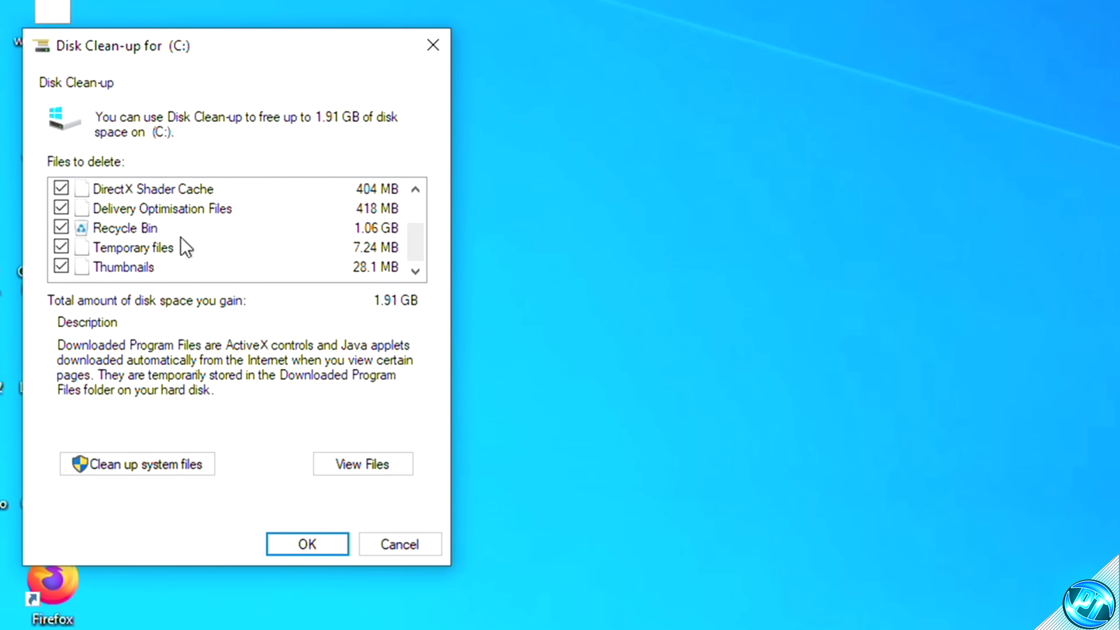
left_click(148, 463)
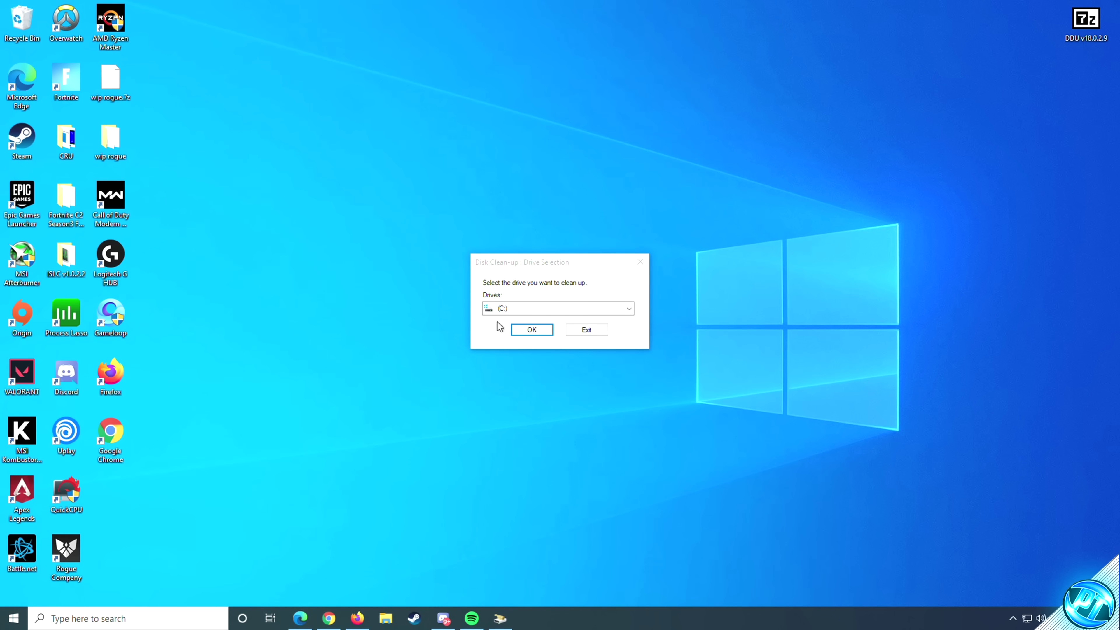
- Confirm drive C:, tick every category worth 2.76 GB, and permanently delete the files
left_click(513, 328)
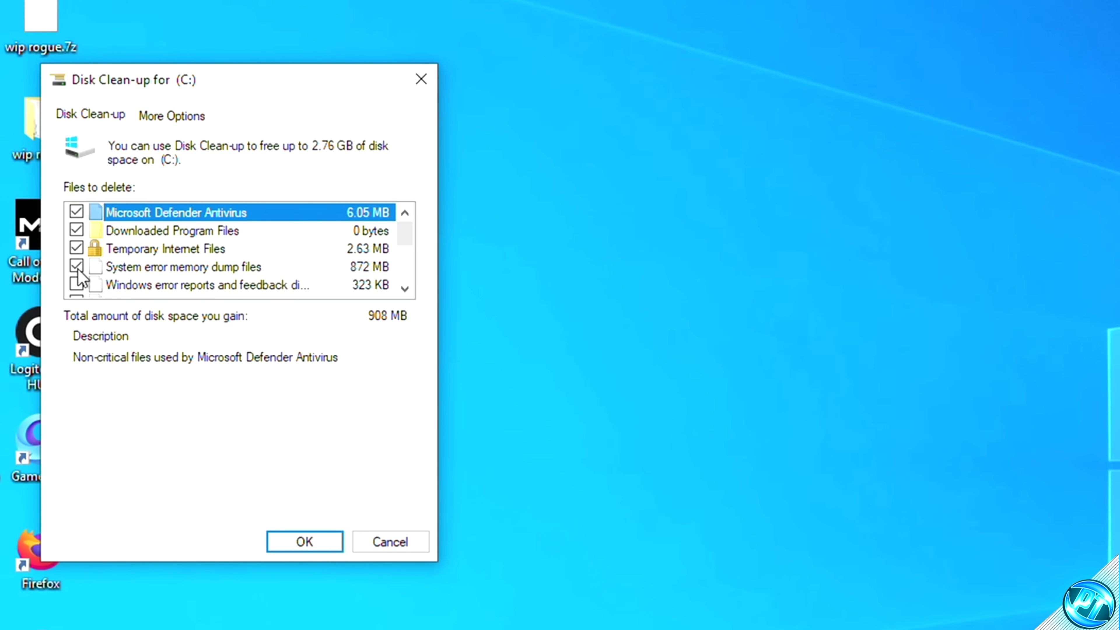
scroll(83, 285, "down", 1)
left_click(77, 267)
scroll(84, 275, "down", 1)
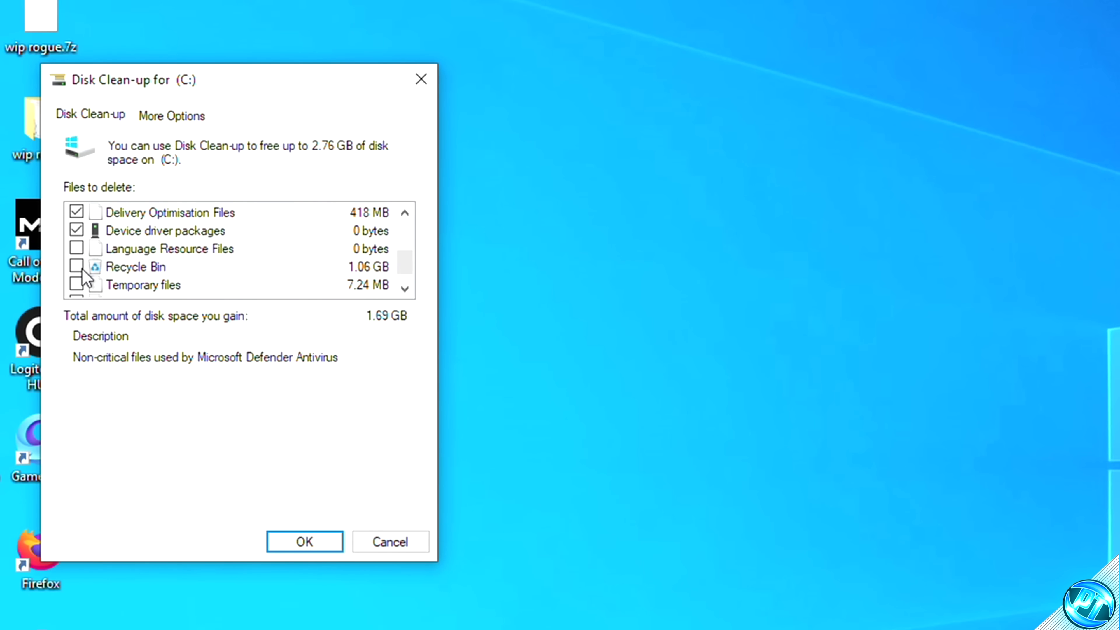
scroll(80, 270, "down", 1)
left_click(78, 267)
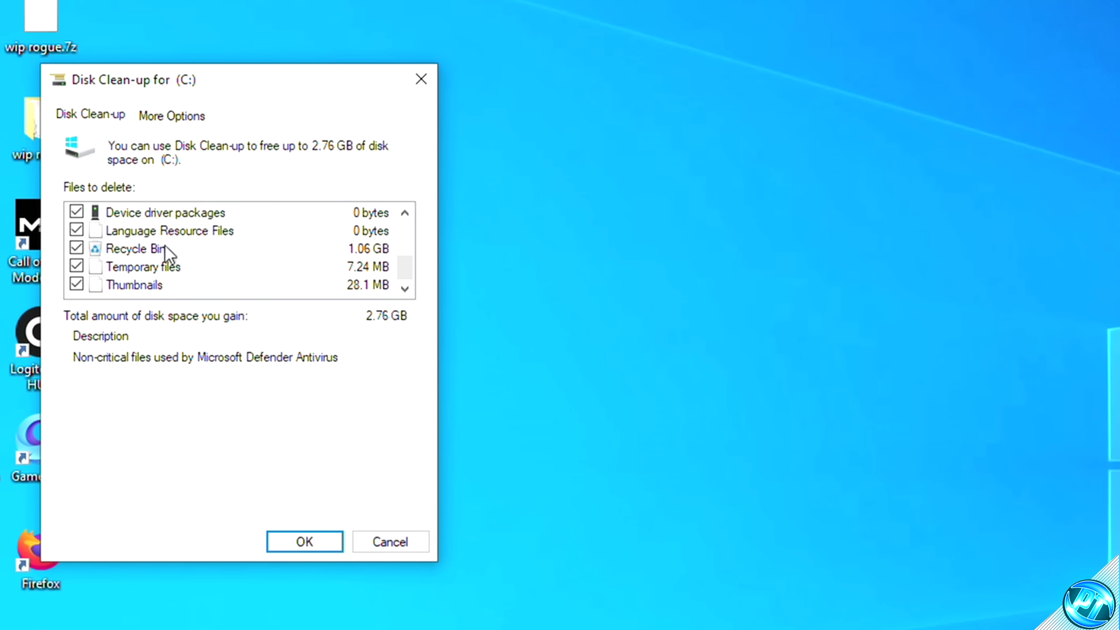
left_click(310, 551)
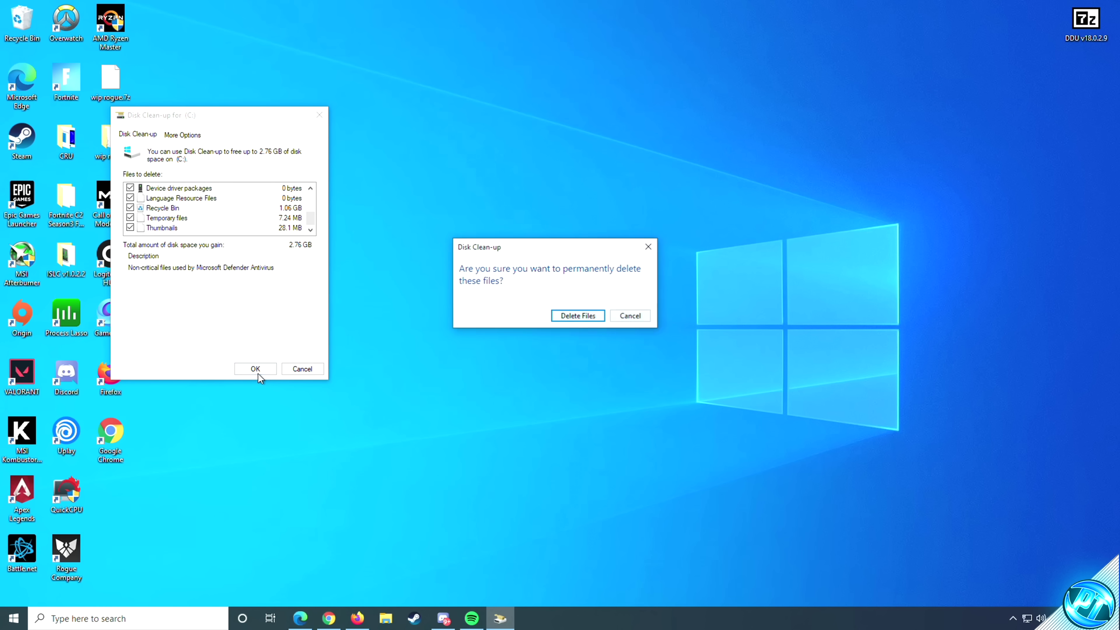
left_click(575, 315)
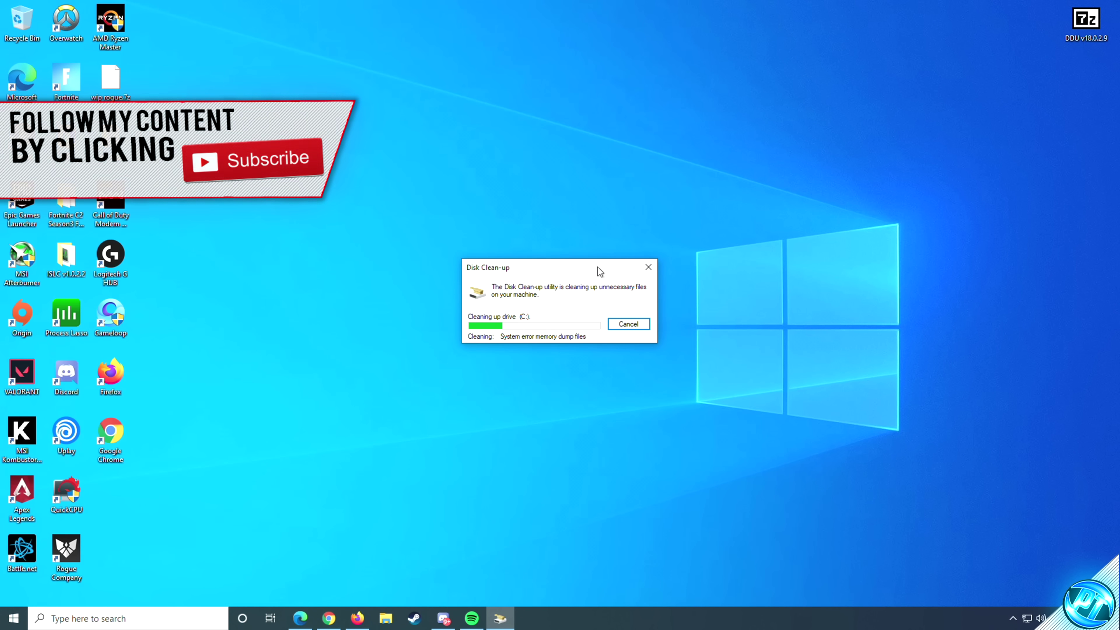